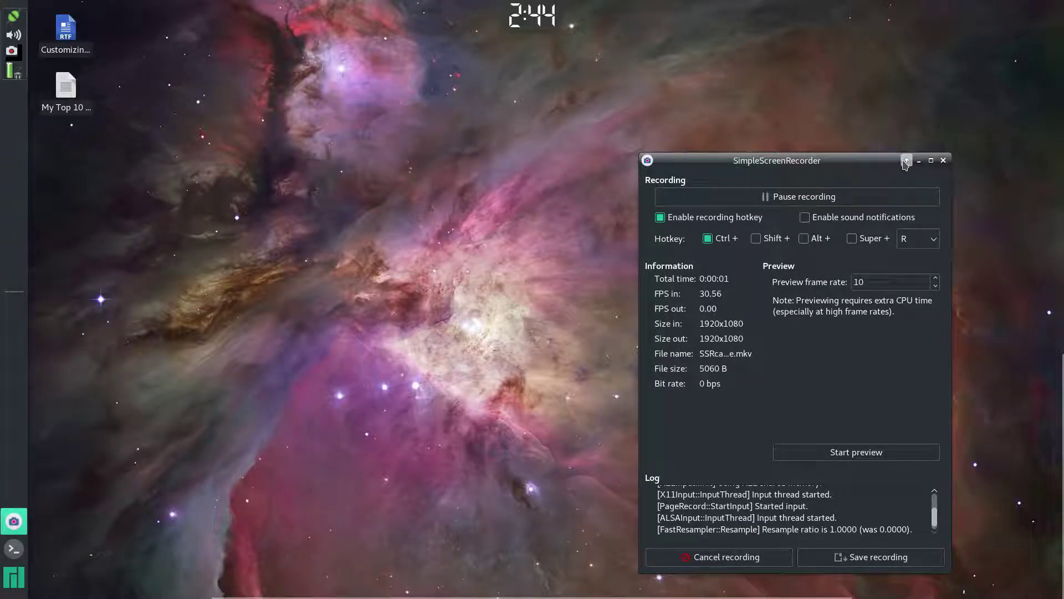
Step: Move the rolled-up SimpleScreenRecorder title bar toward the top of the screen
left_click_drag(862, 157, 911, 104)
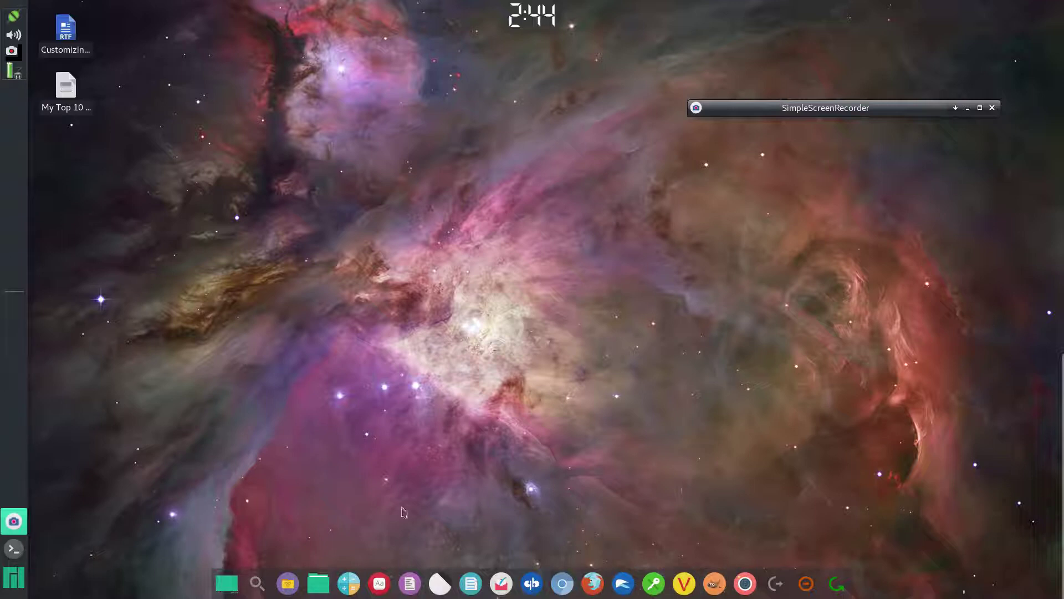
Step: Turn on Lock panel for the left panel (Panel 0) in Panel Preferences, then close the dialog
right_click(19, 229)
mouse_move(73, 324)
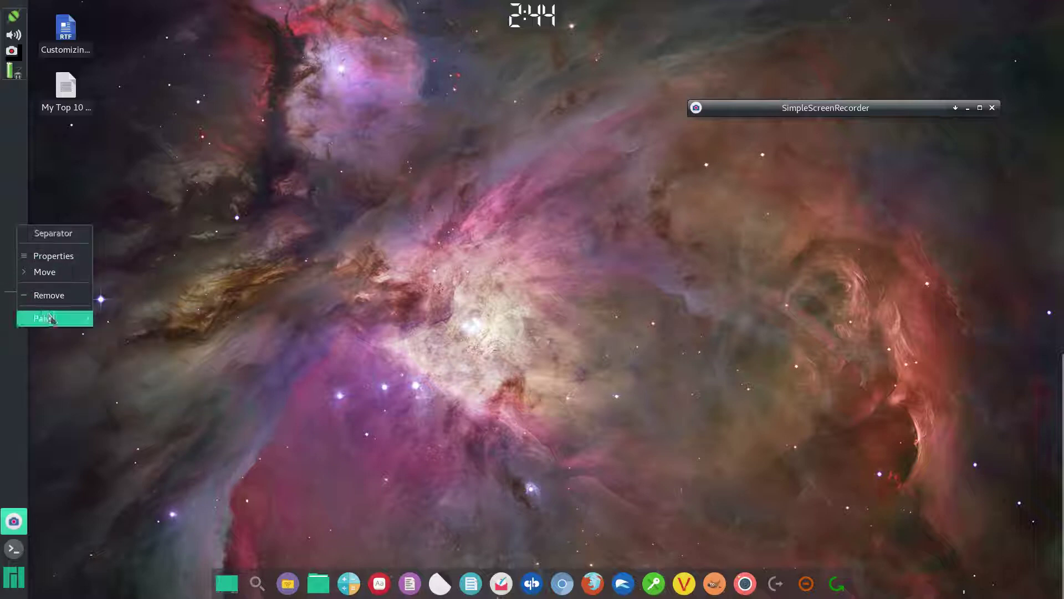
left_click(146, 338)
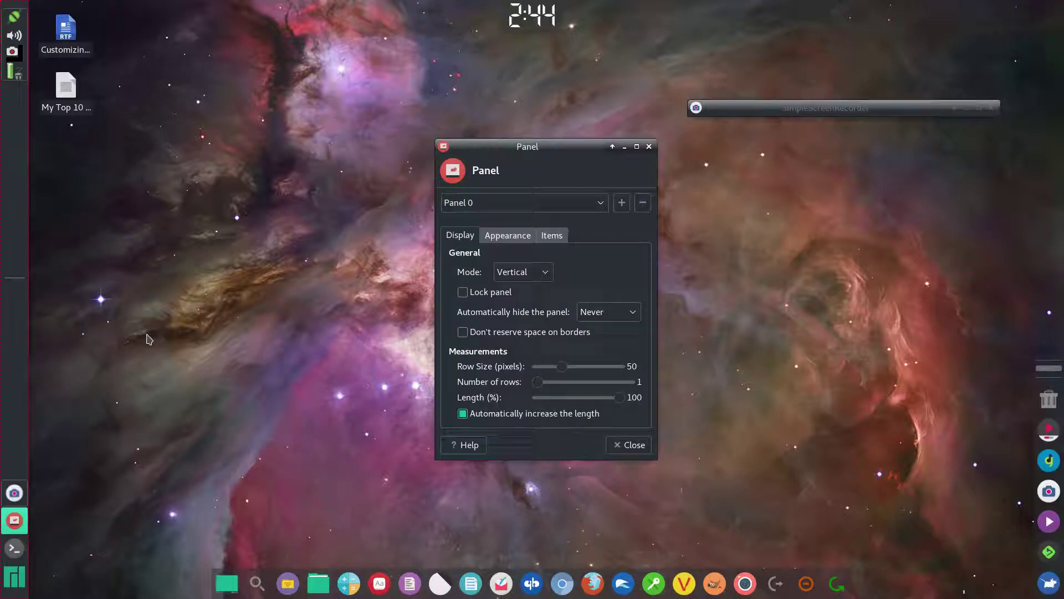
left_click(463, 293)
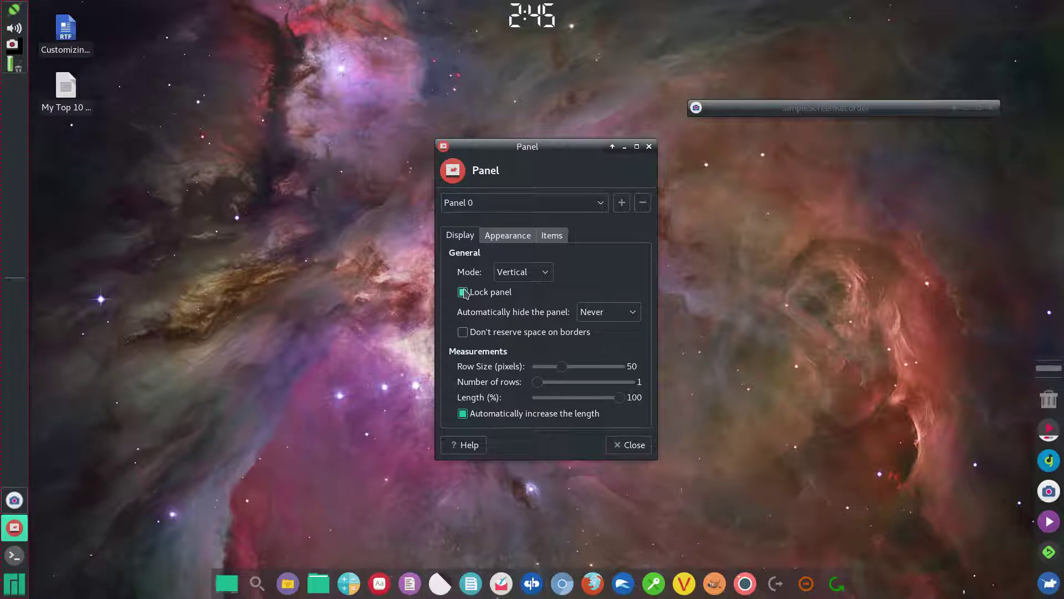
left_click(631, 444)
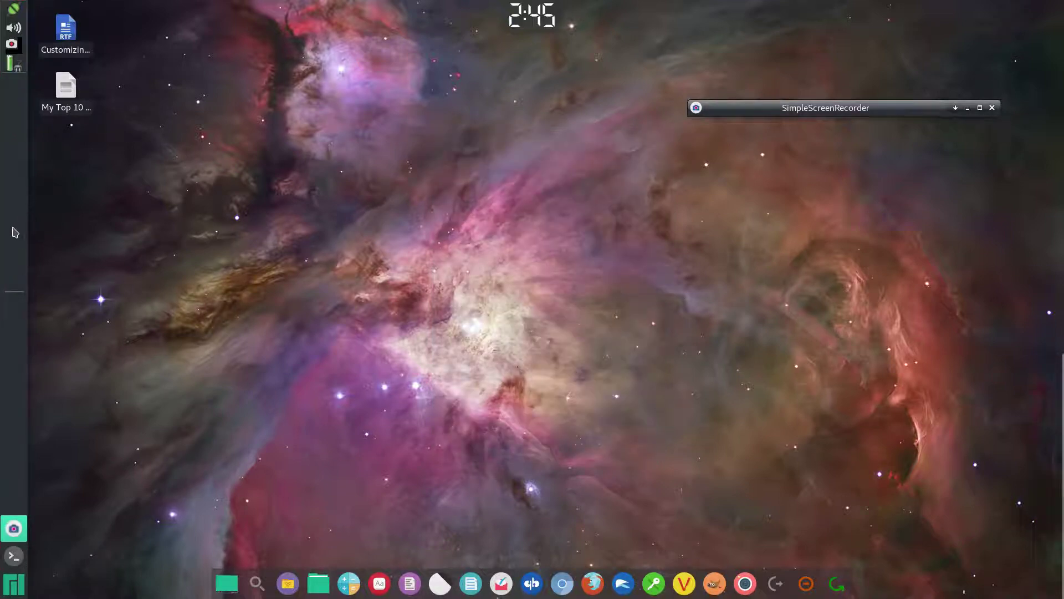
Step: Untick Lock panel in Panel 0's preferences so the panel can move
right_click(14, 206)
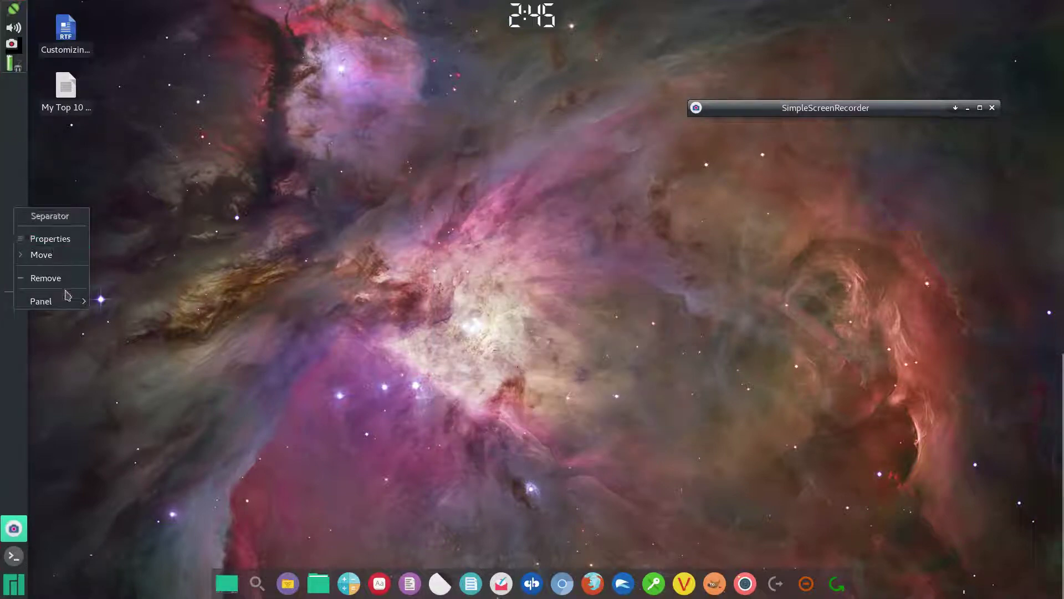
mouse_move(70, 306)
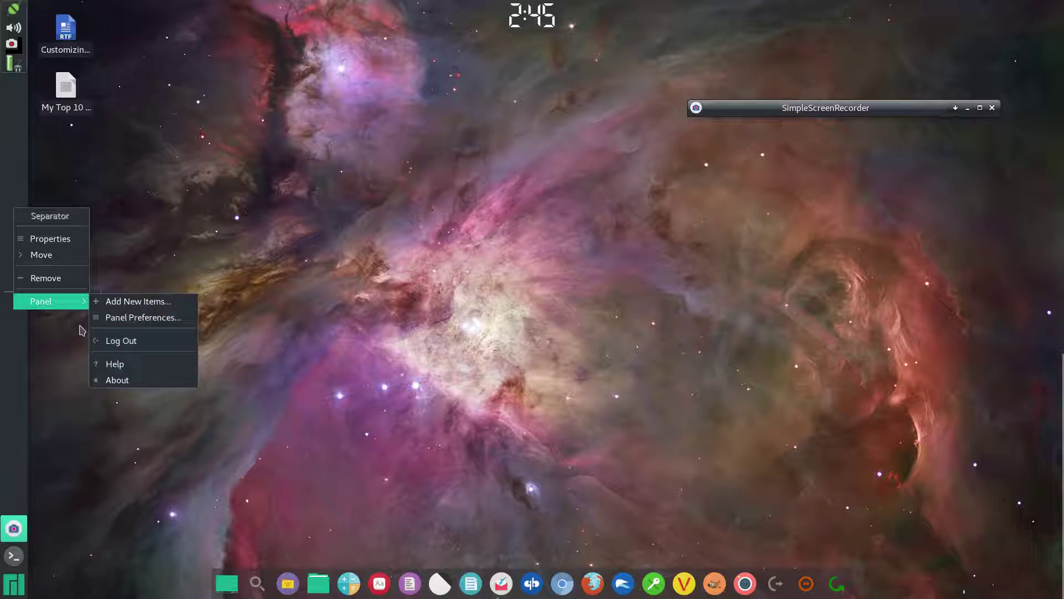
left_click(153, 322)
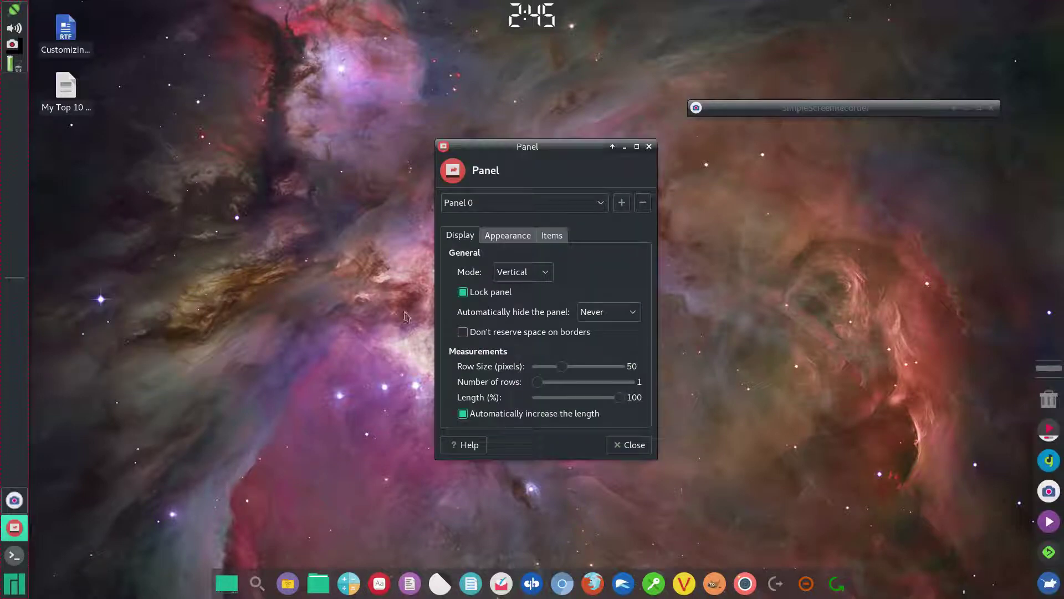
left_click(464, 293)
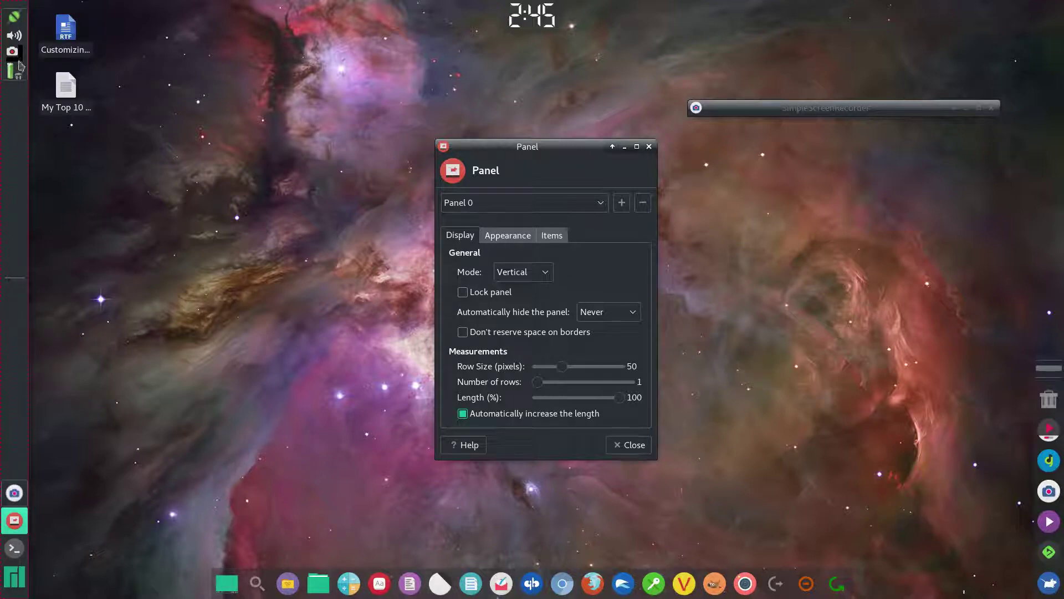
Step: Switch Panel 0 to Horizontal mode, try dragging it, then set Mode back to Vertical
left_click(547, 273)
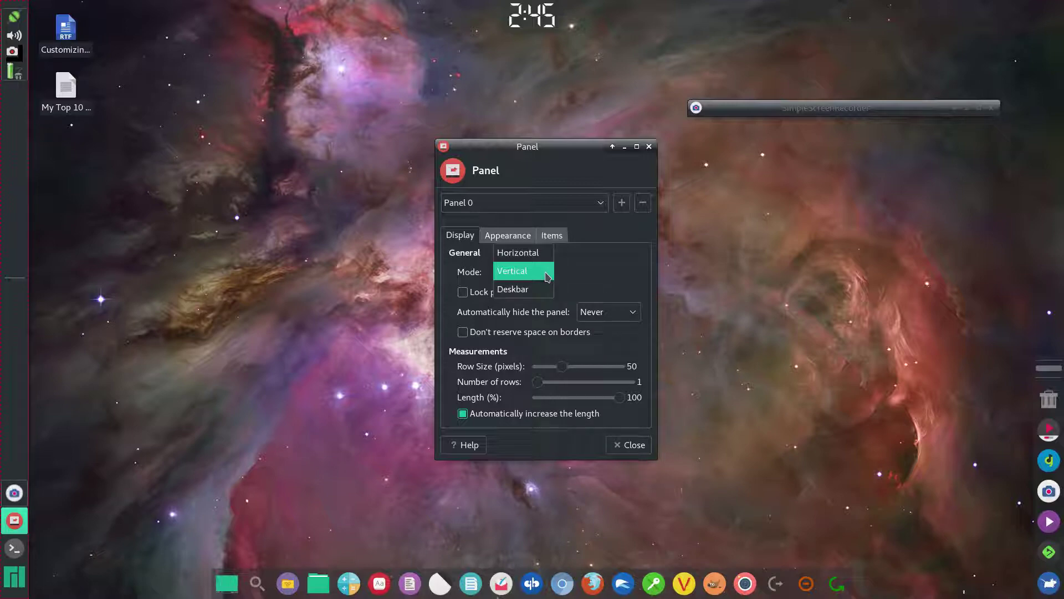
left_click(527, 254)
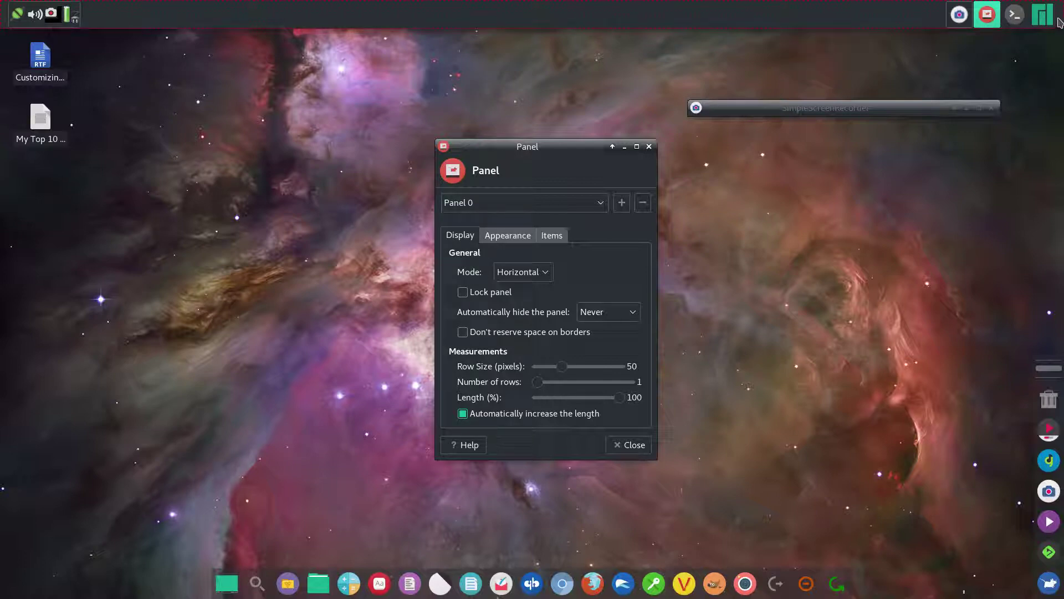
left_click_drag(1060, 19, 1038, 5)
left_click(543, 272)
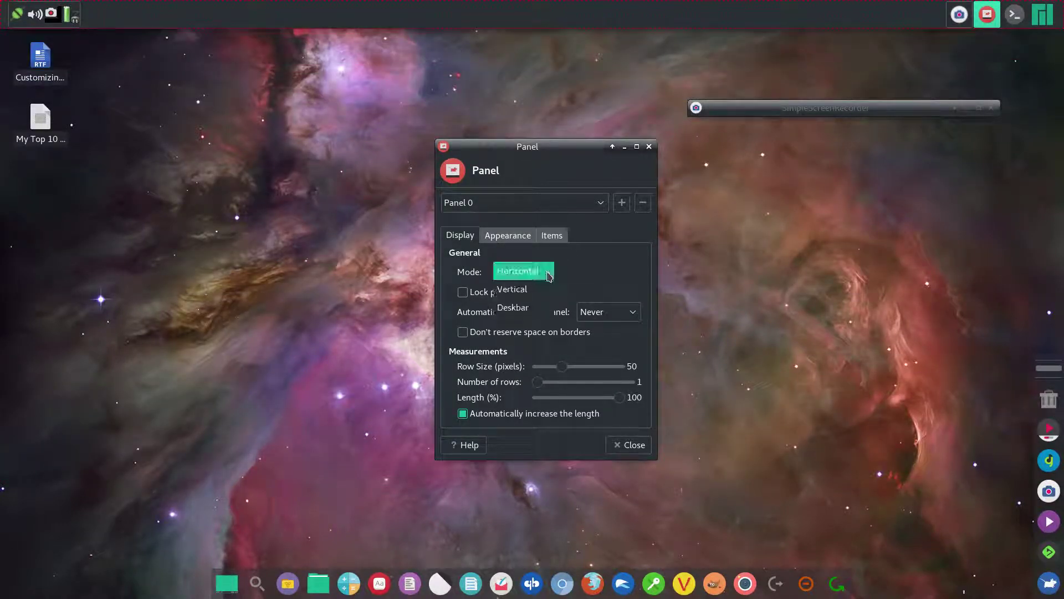
left_click(518, 288)
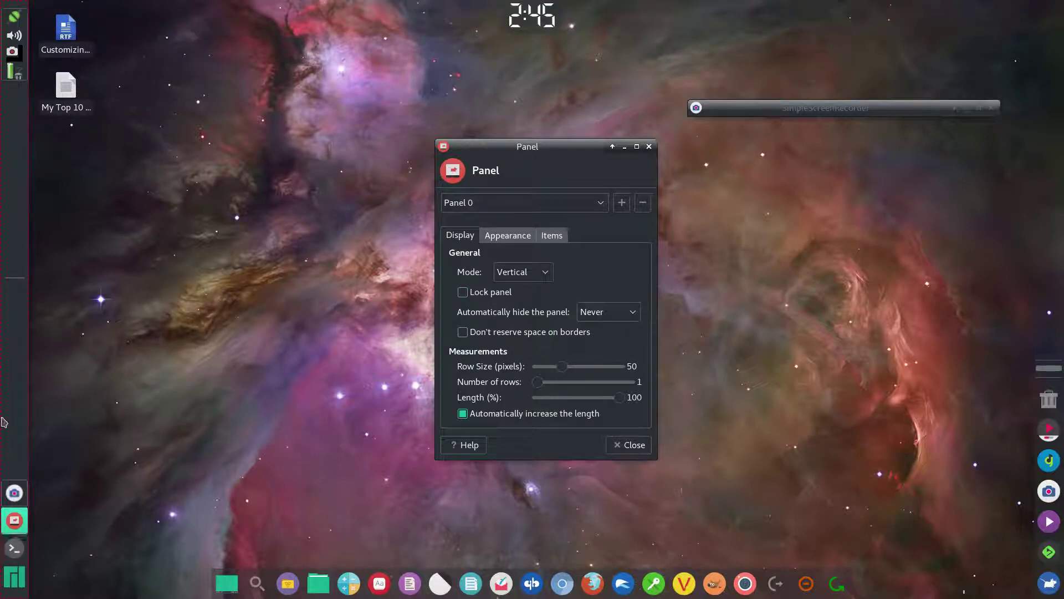
Step: Show Panel 0's Items list and dismiss the dock's Action Buttons menu without changes
left_click(555, 238)
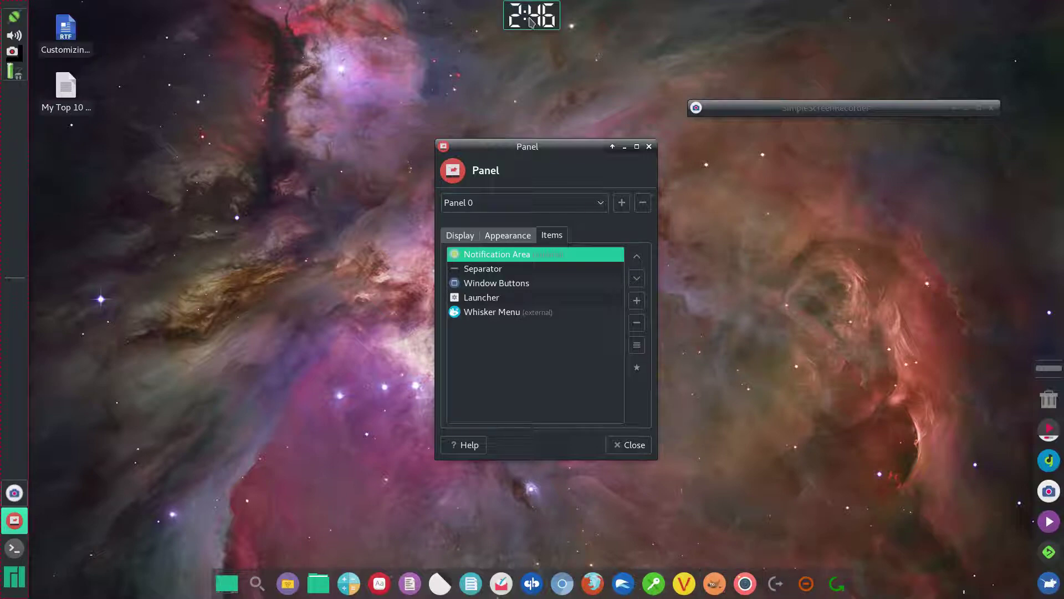
mouse_move(530, 22)
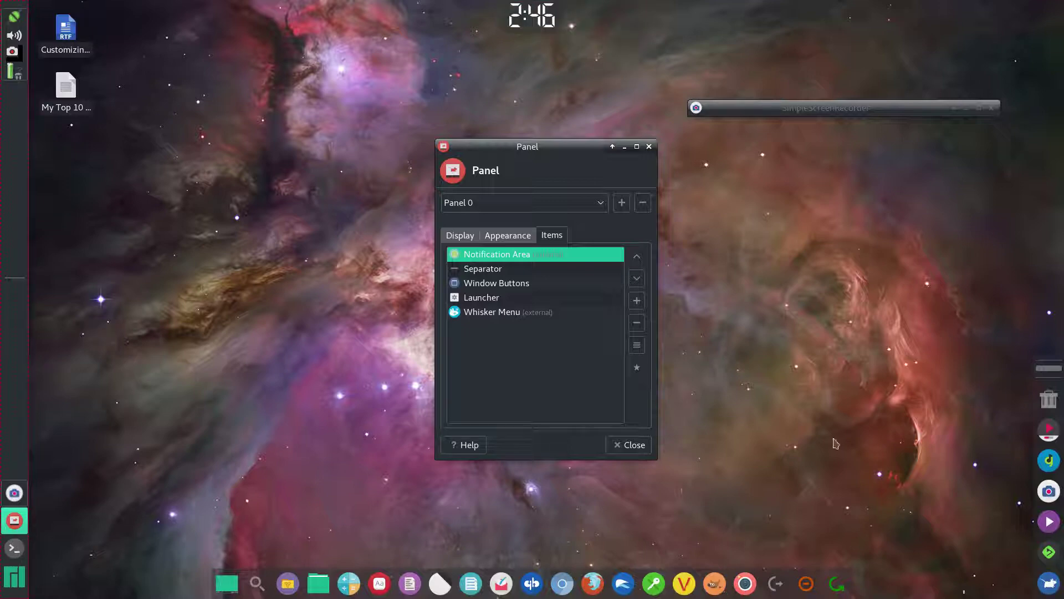
right_click(806, 589)
mouse_move(840, 579)
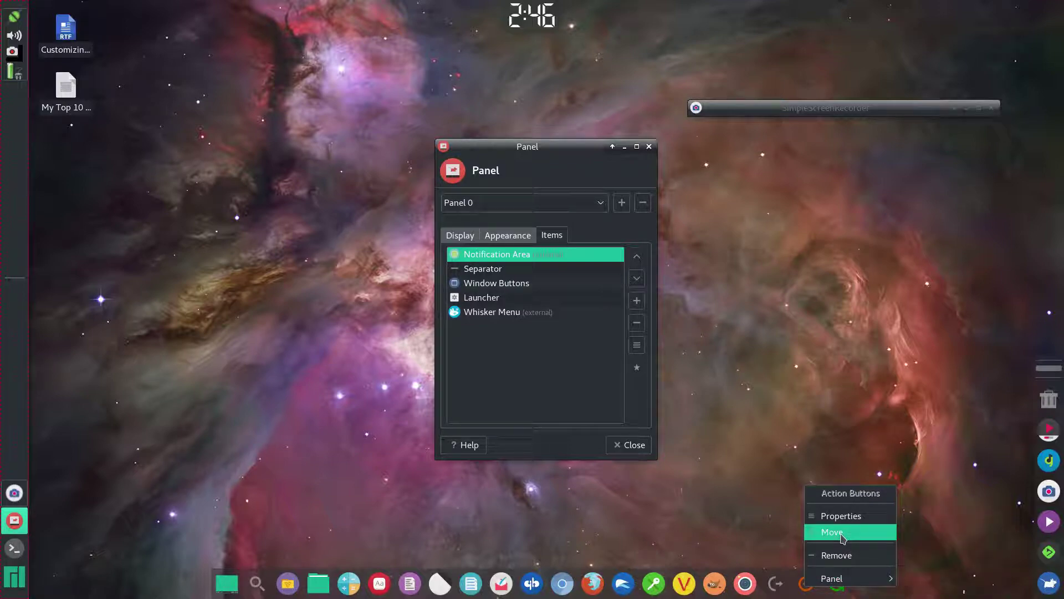
left_click(780, 537)
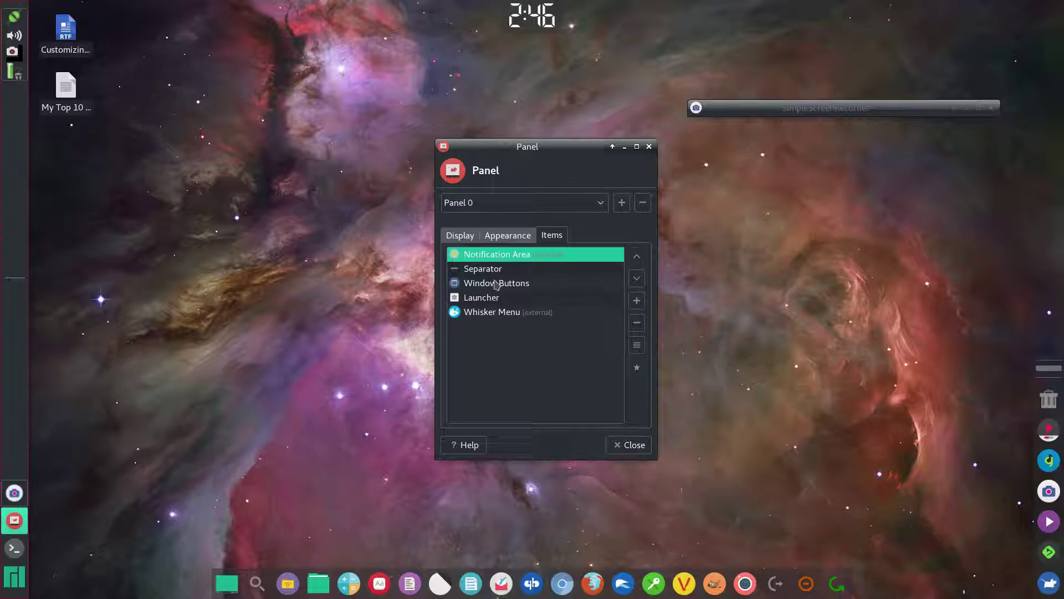
Step: Close the Panel 0 preferences dialog
left_click(629, 446)
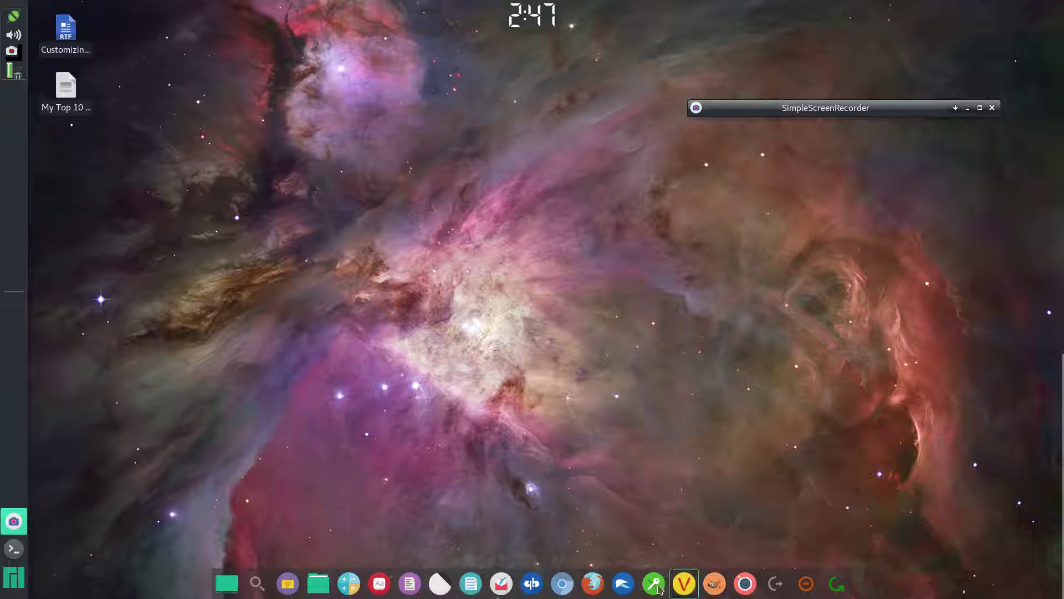
left_click(471, 586)
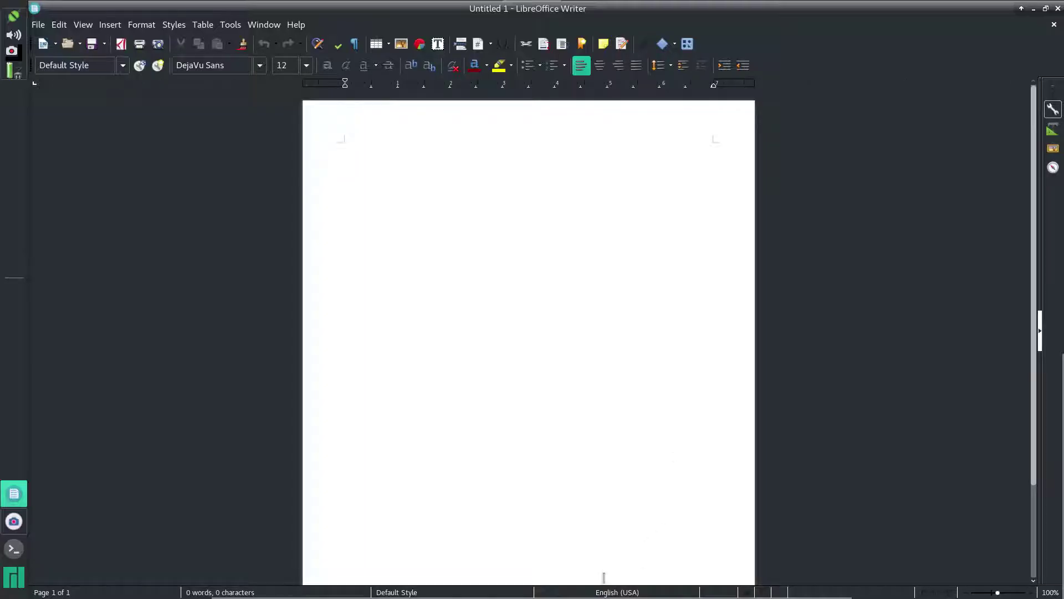
mouse_move(557, 597)
left_click(1058, 8)
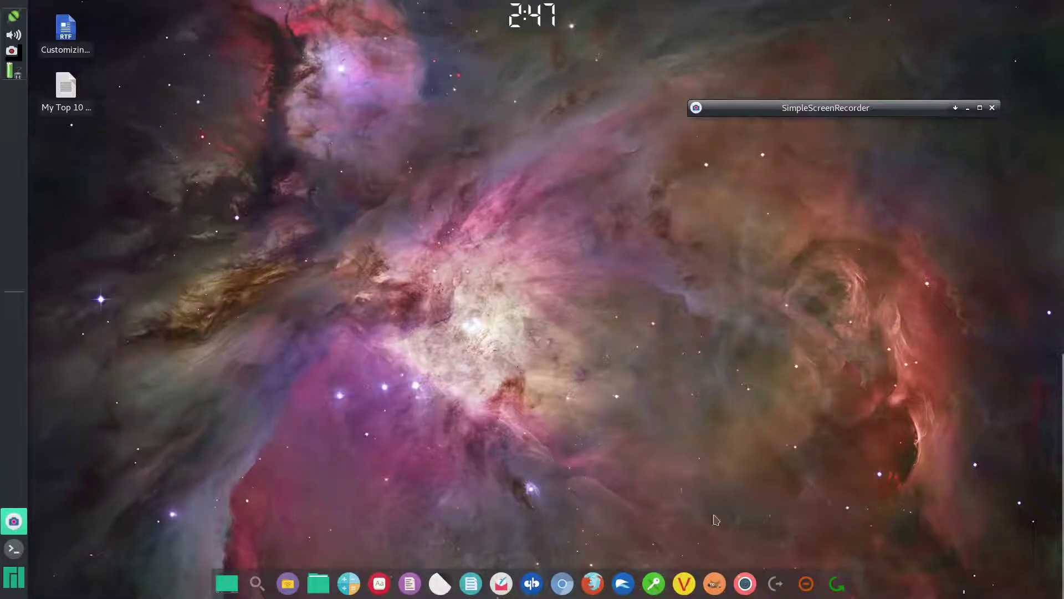
Step: Keep the dock Panel 1's auto-hide set to Intelligently and close its preferences
right_click(845, 579)
mouse_move(887, 565)
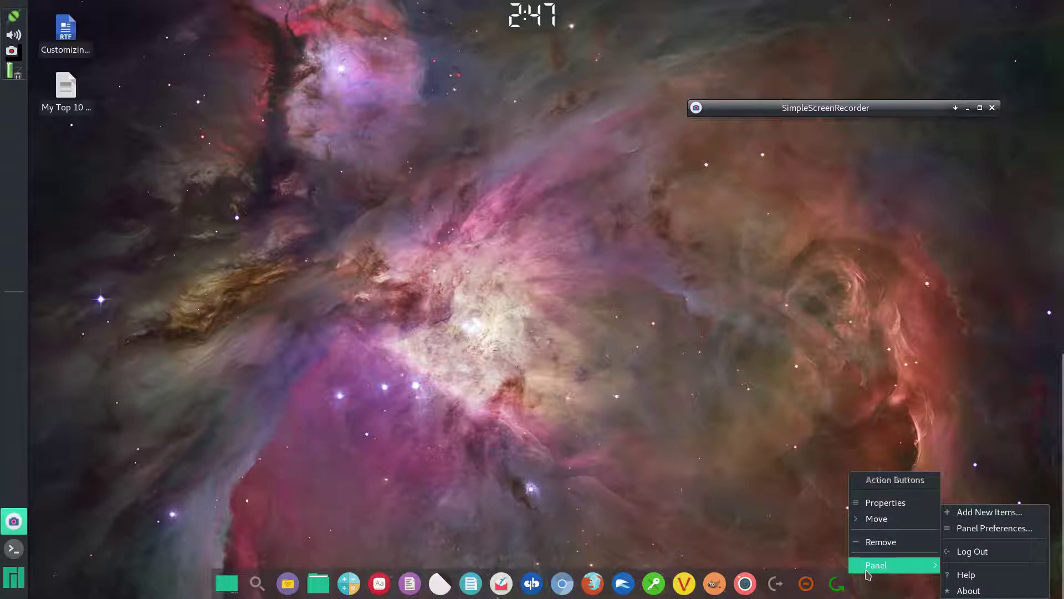
left_click(996, 530)
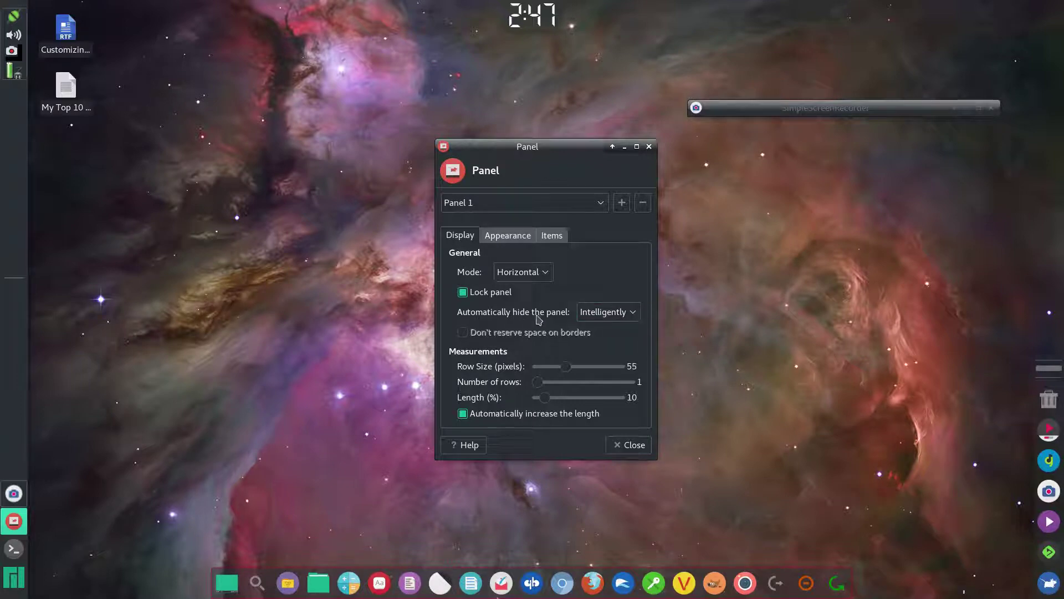
left_click(641, 314)
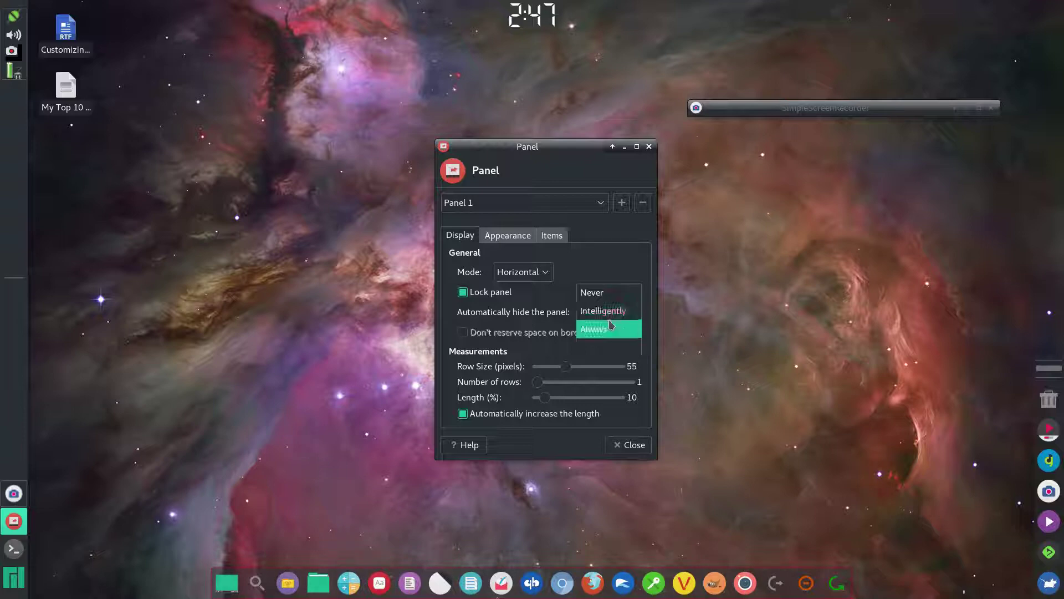
left_click(635, 356)
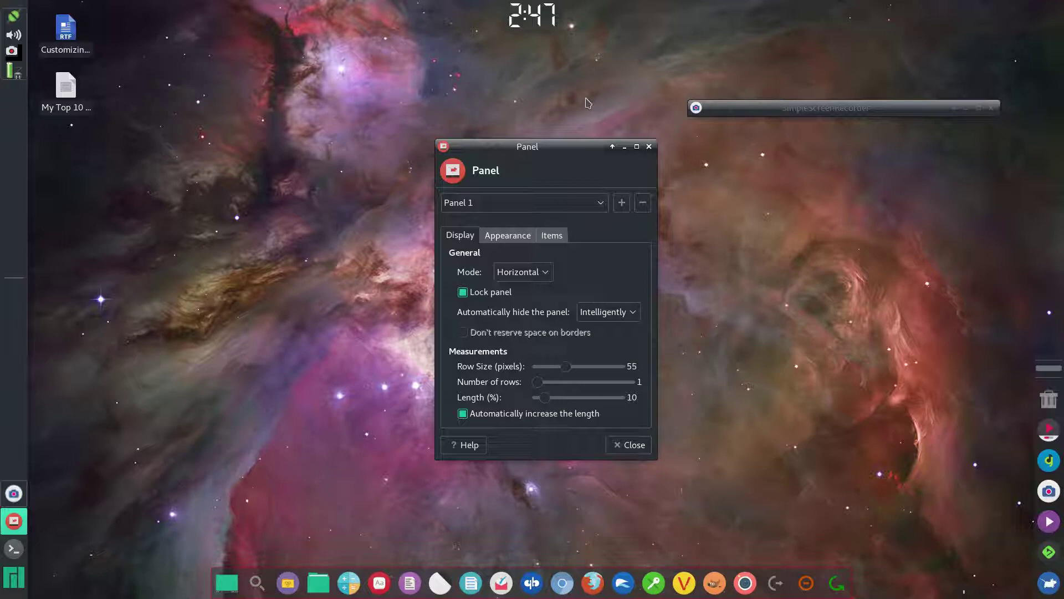
left_click(623, 446)
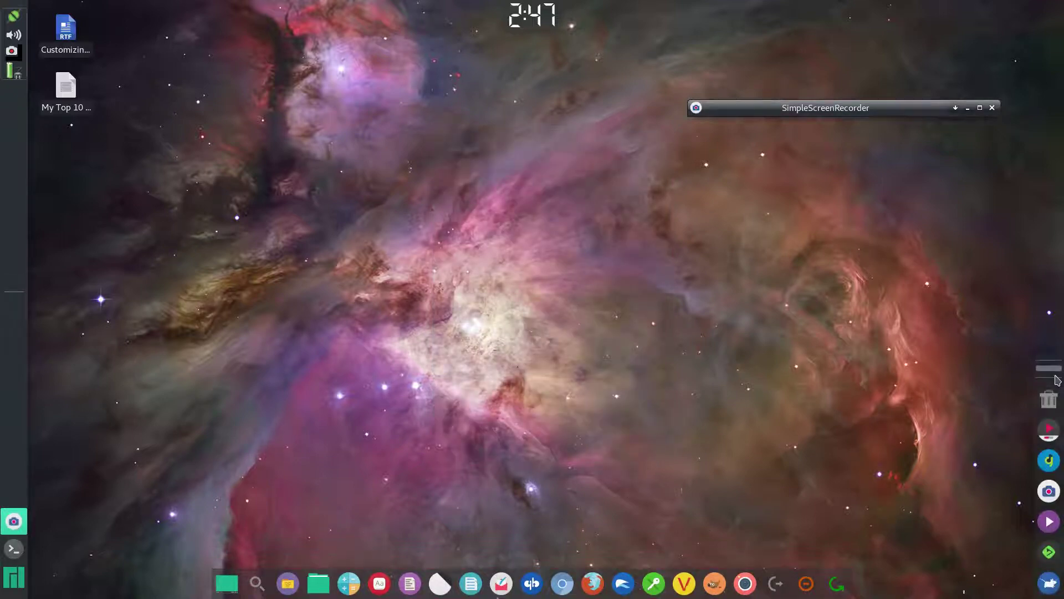
right_click(1057, 380)
mouse_move(1036, 487)
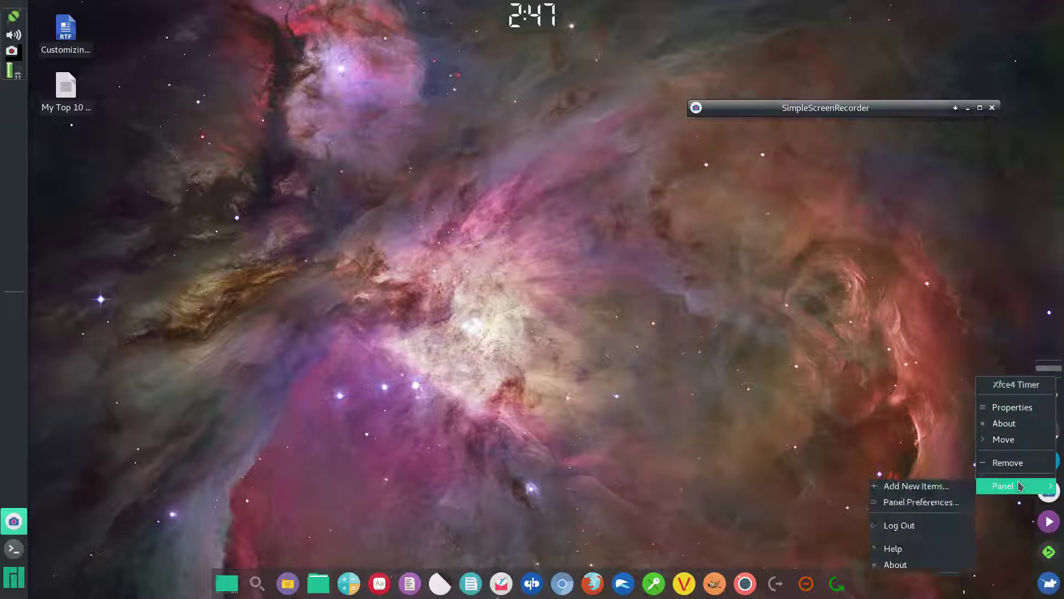
left_click(946, 501)
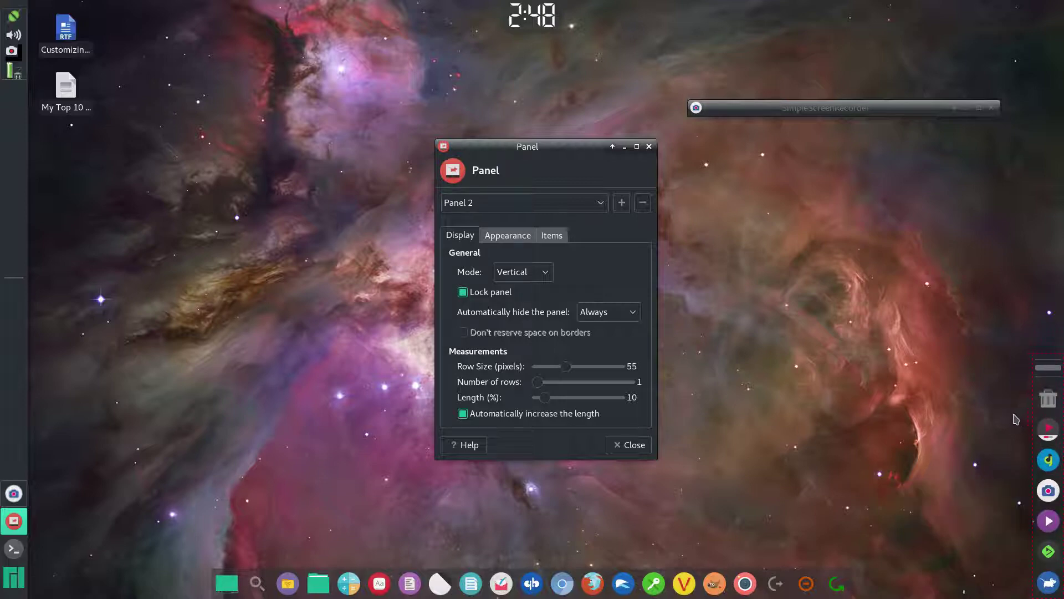
left_click(632, 445)
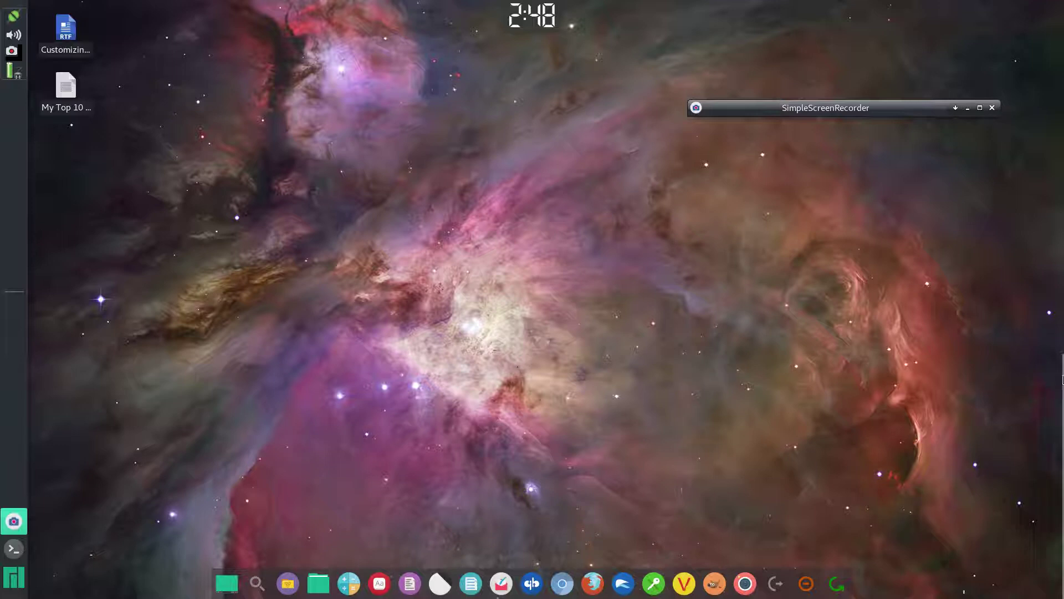
mouse_move(1062, 401)
right_click(559, 24)
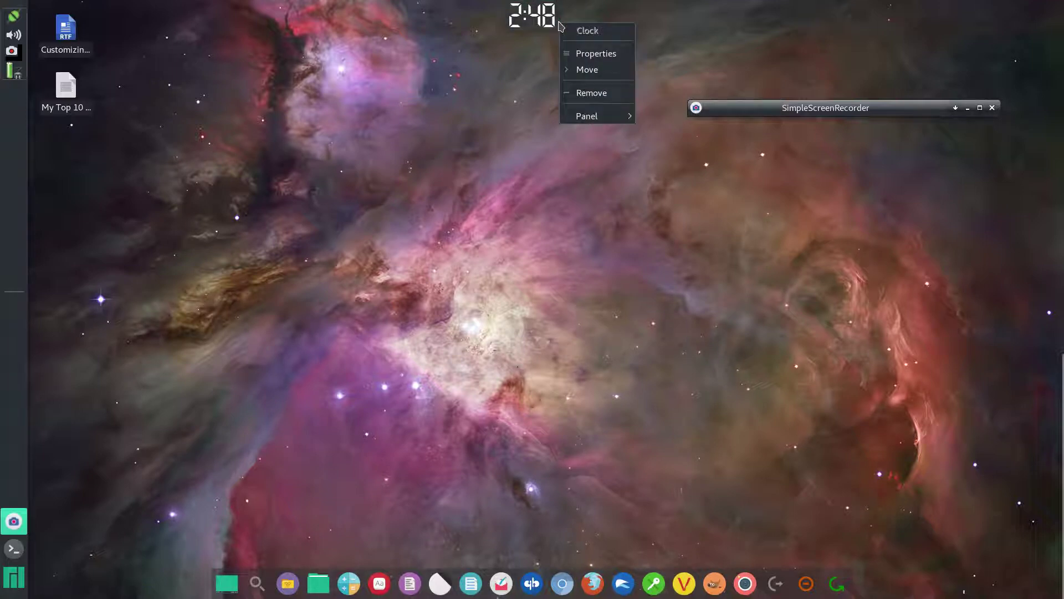
left_click(539, 21)
right_click(539, 19)
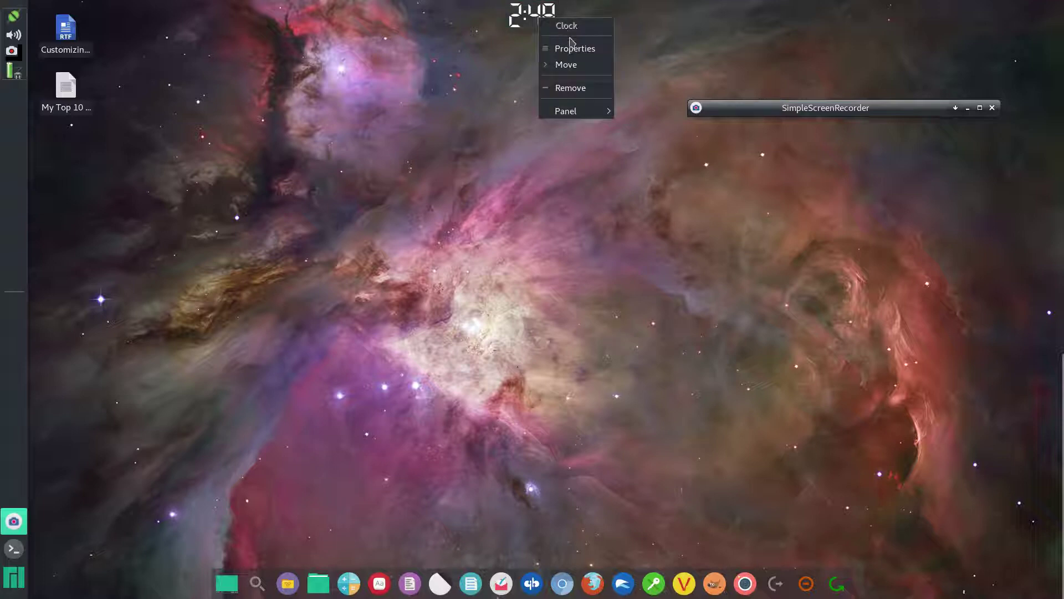
left_click(574, 49)
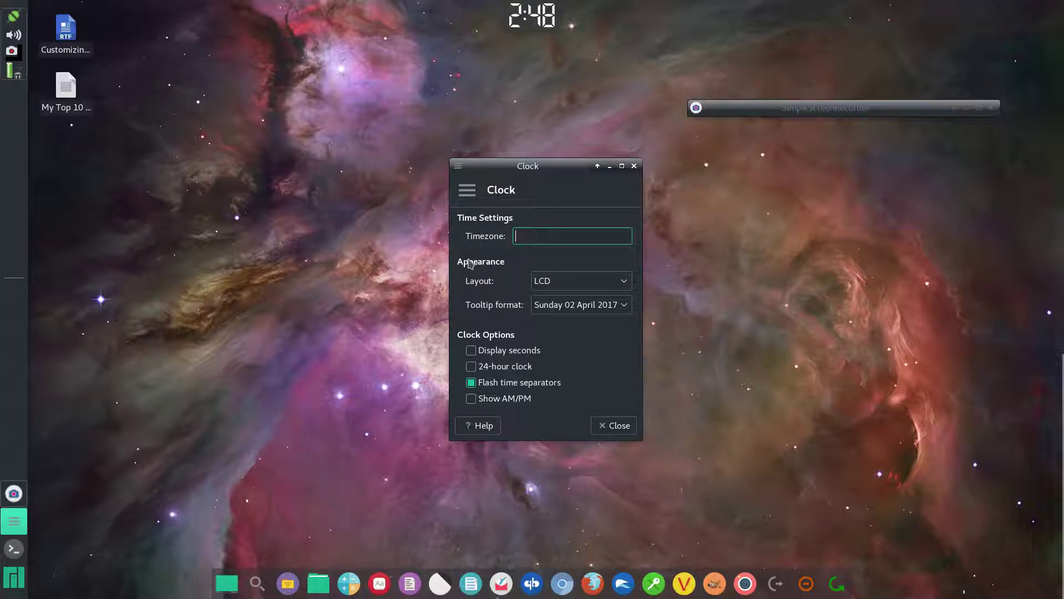
mouse_move(534, 14)
left_click(624, 280)
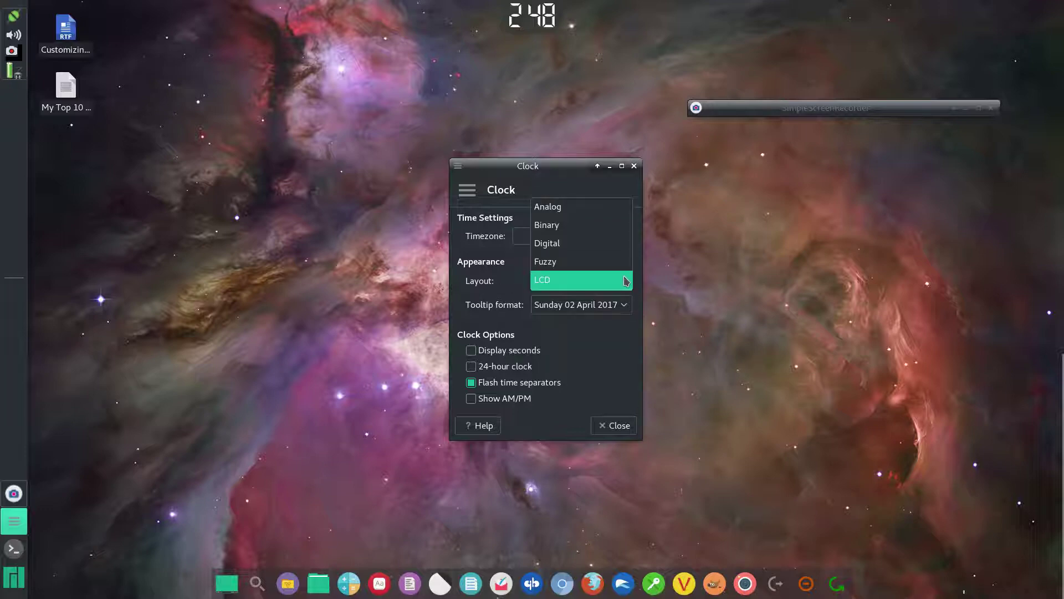
left_click(609, 249)
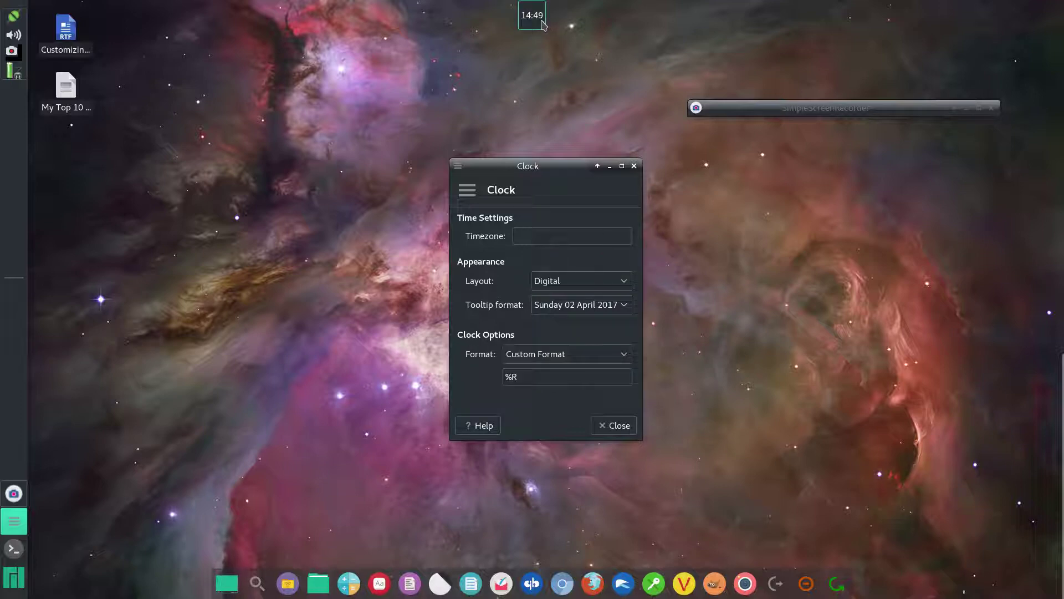
left_click(623, 285)
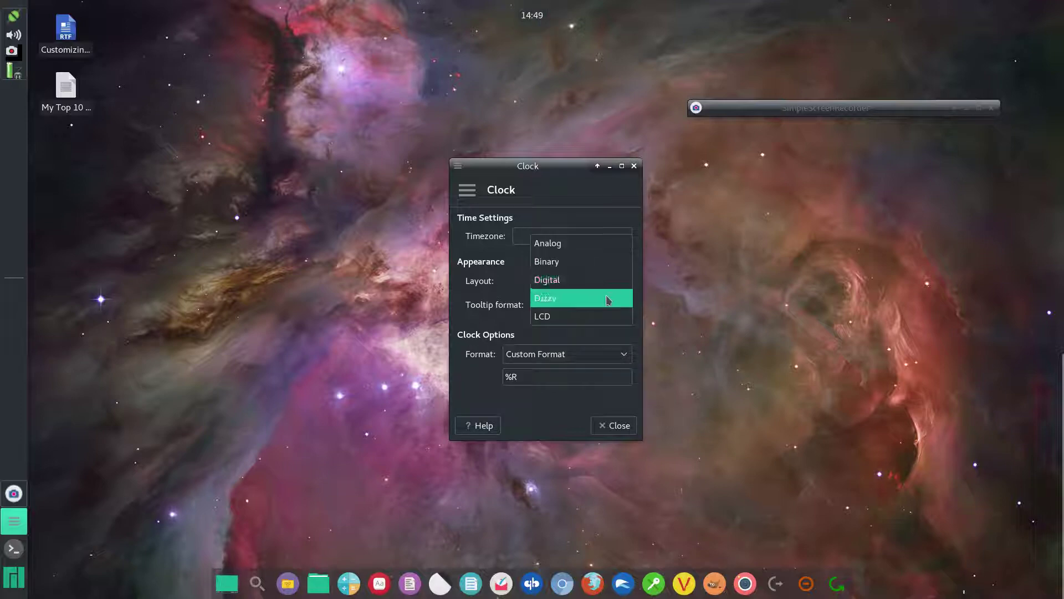
left_click(604, 317)
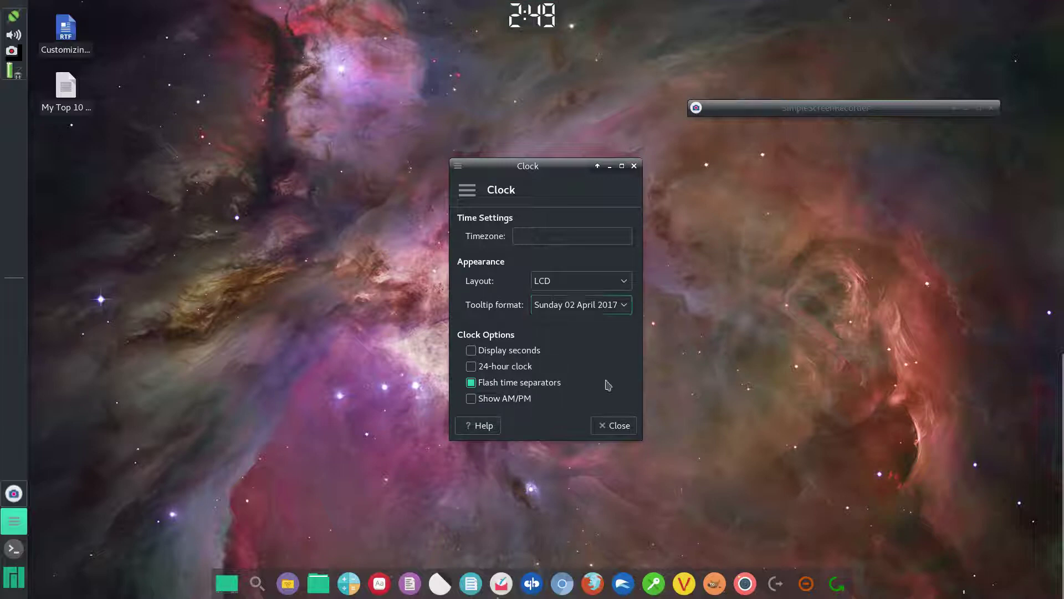
left_click(627, 429)
right_click(552, 20)
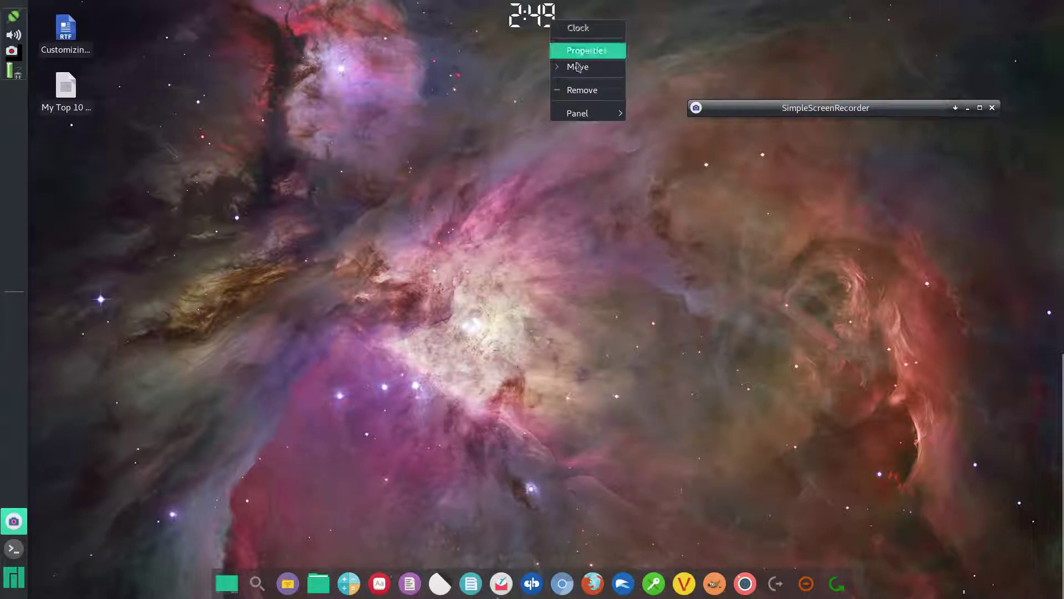
mouse_move(583, 113)
left_click(643, 131)
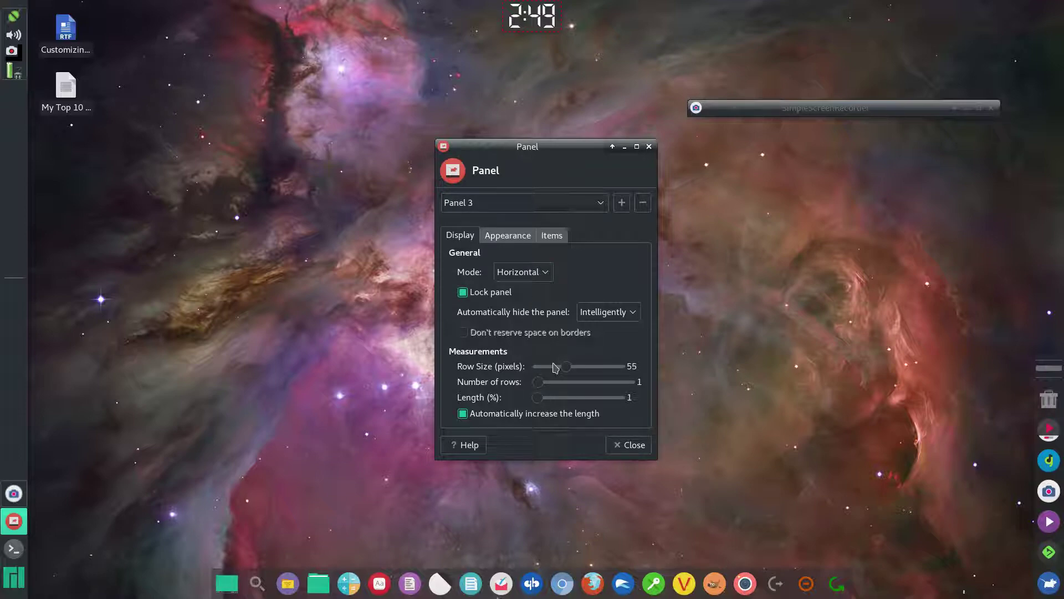
mouse_move(560, 370)
left_mouse_down()
mouse_move(603, 369)
mouse_move(571, 372)
left_mouse_up()
left_click_drag(541, 399, 581, 407)
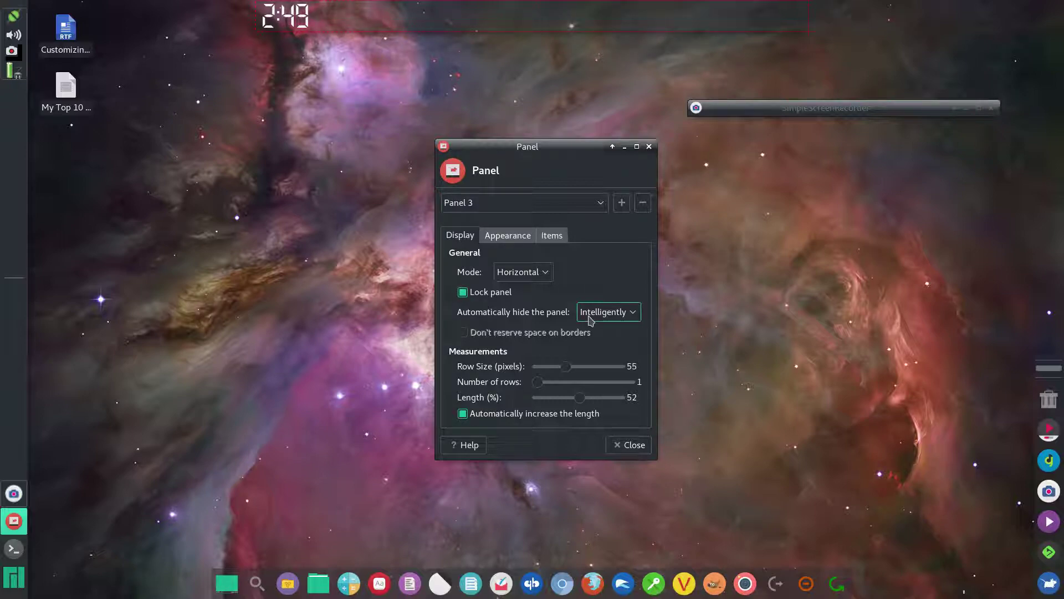
left_click_drag(579, 397, 526, 400)
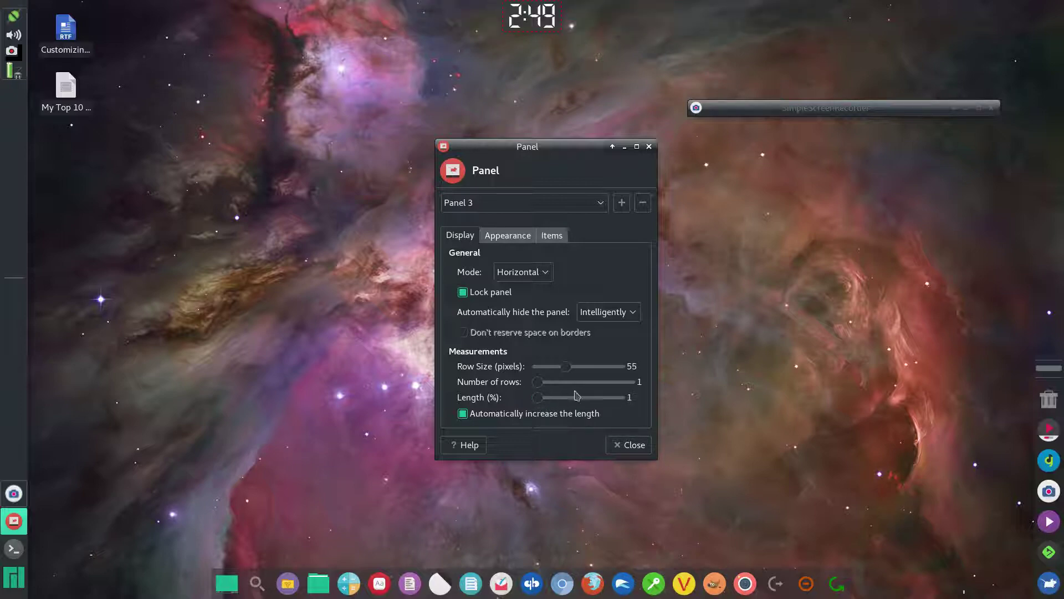
left_click(521, 242)
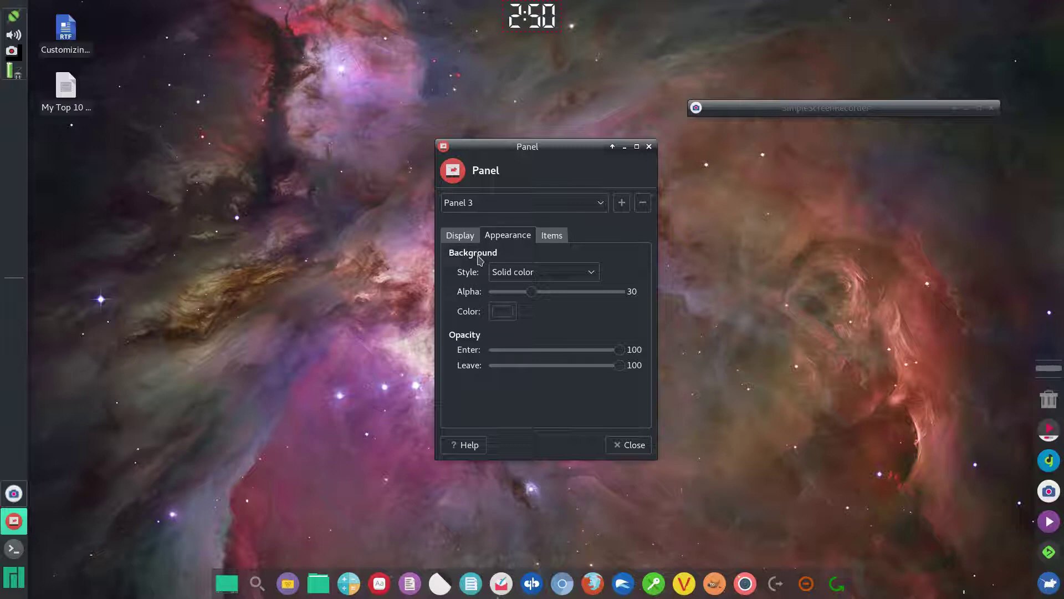
left_click(594, 275)
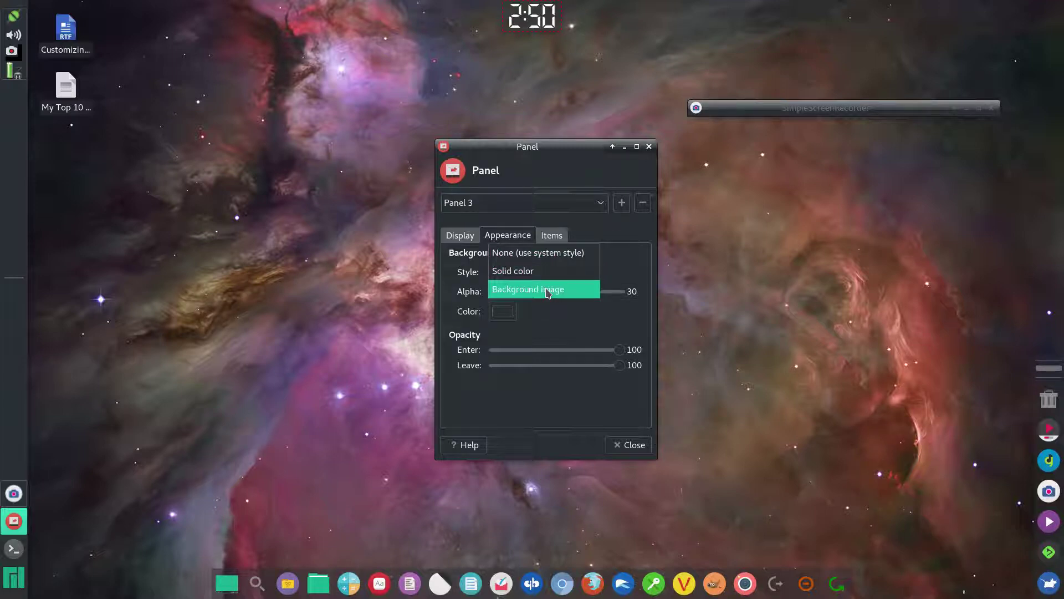
left_click(548, 271)
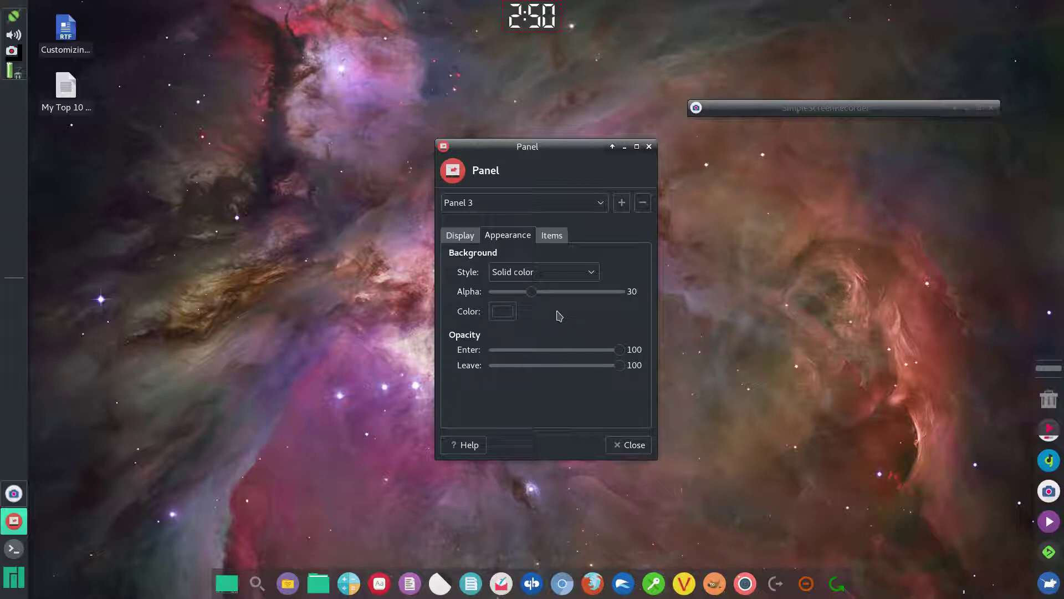
left_click(625, 444)
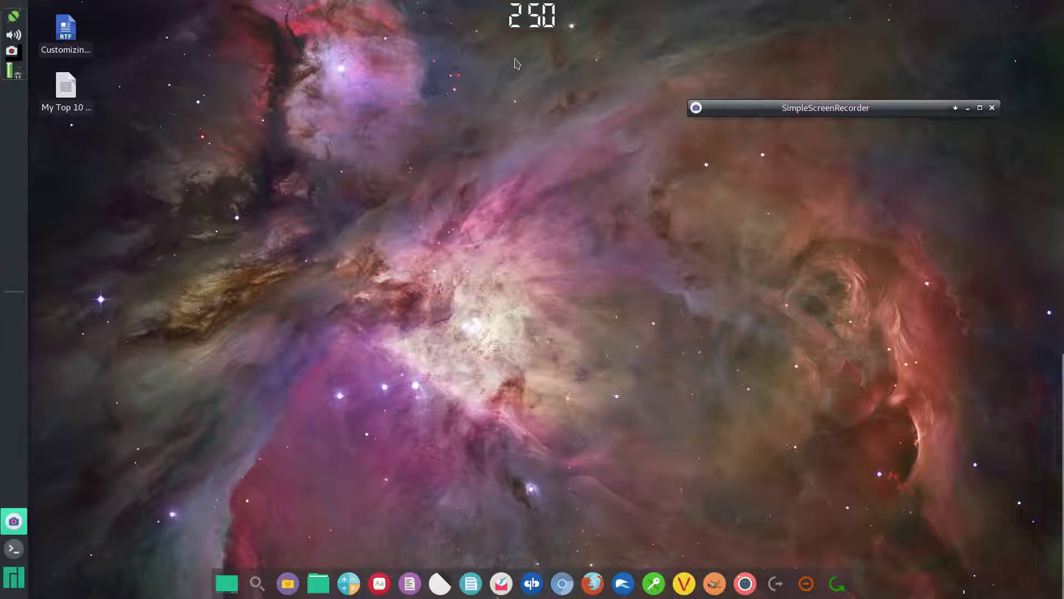